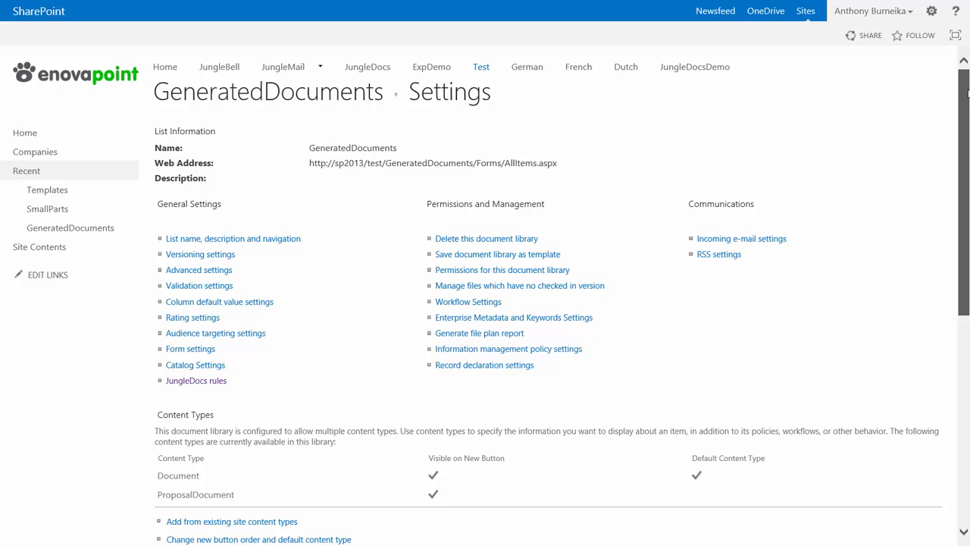
Open the ProposalDocument base rule of the GeneratedDocuments library for editing
scroll(967, 92, down, 3)
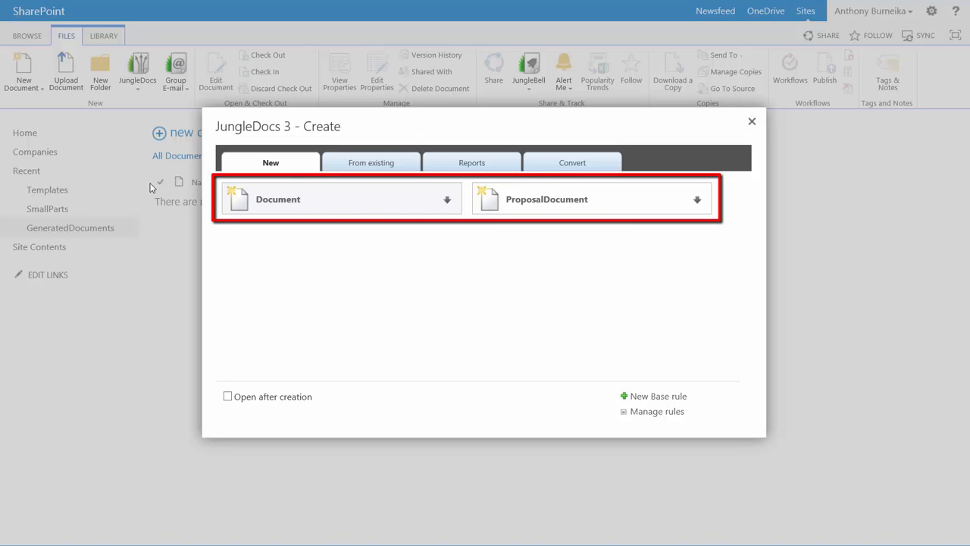
click(707, 210)
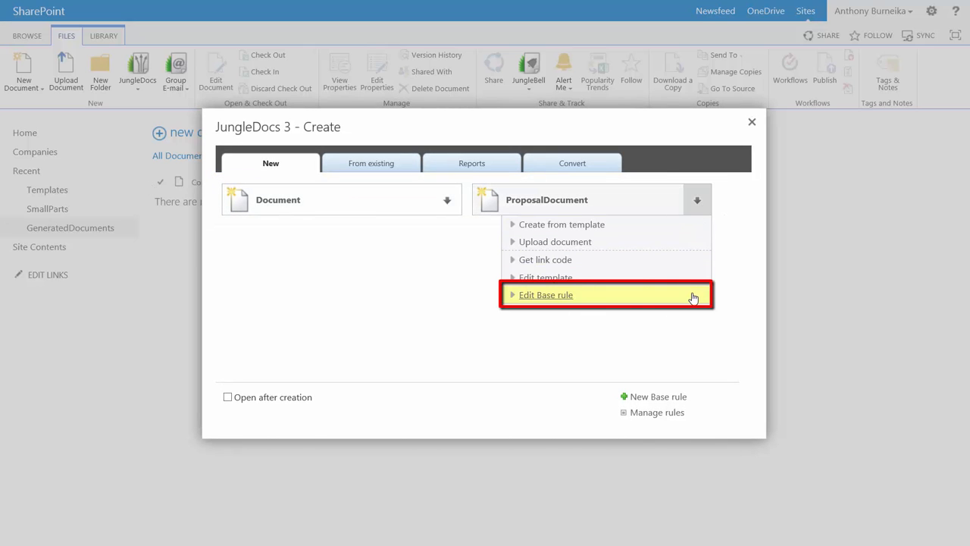
click(693, 296)
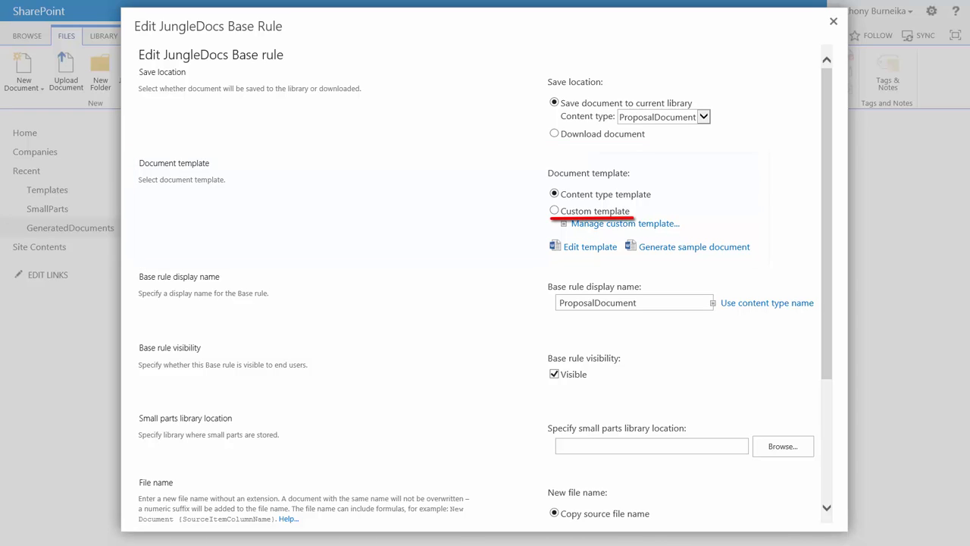
Switch the base rule to a custom template and upload JungleDoc Proposal.docx from the desktop as that template
click(593, 217)
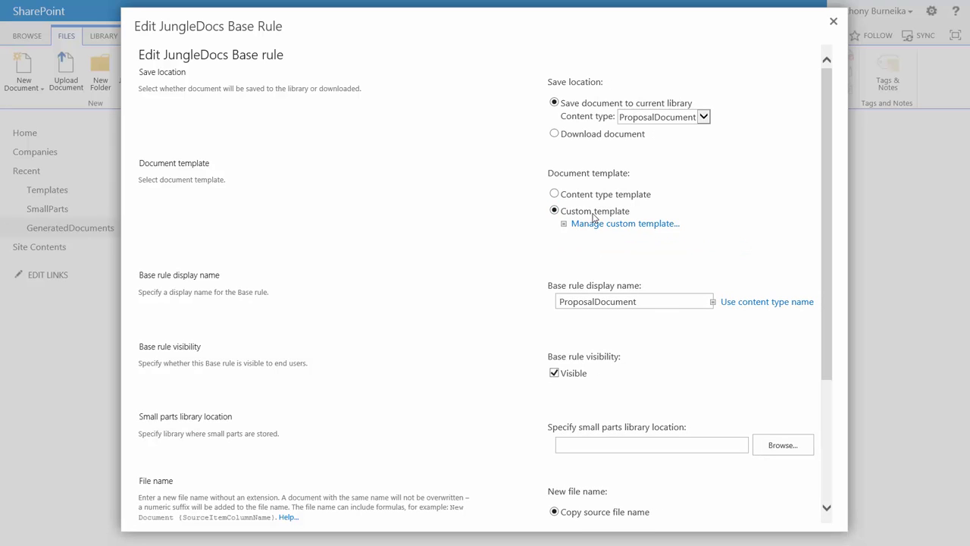
click(596, 224)
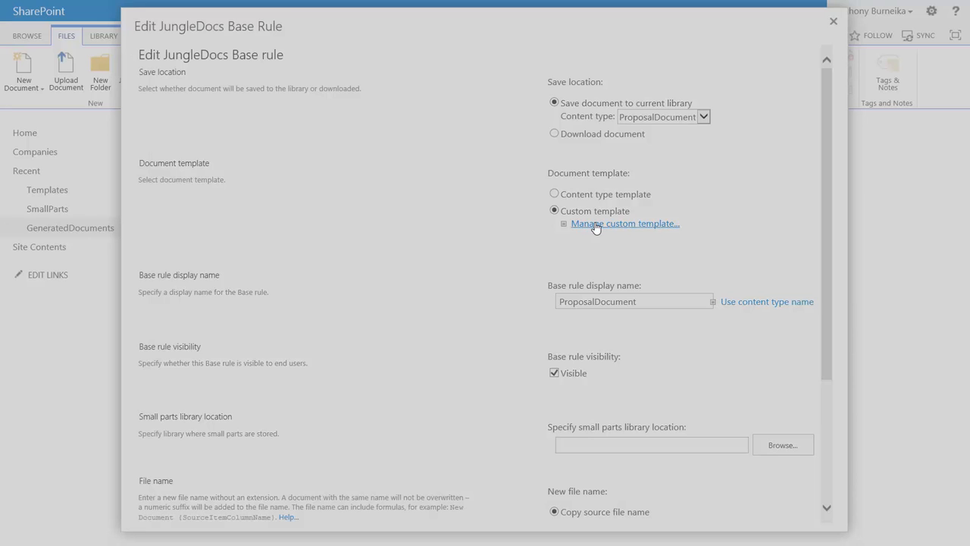
click(659, 288)
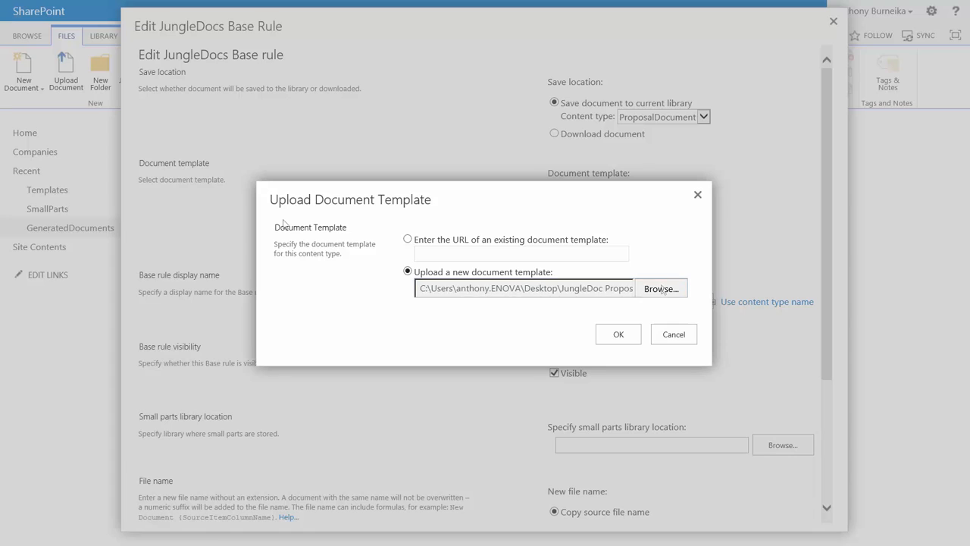
click(618, 338)
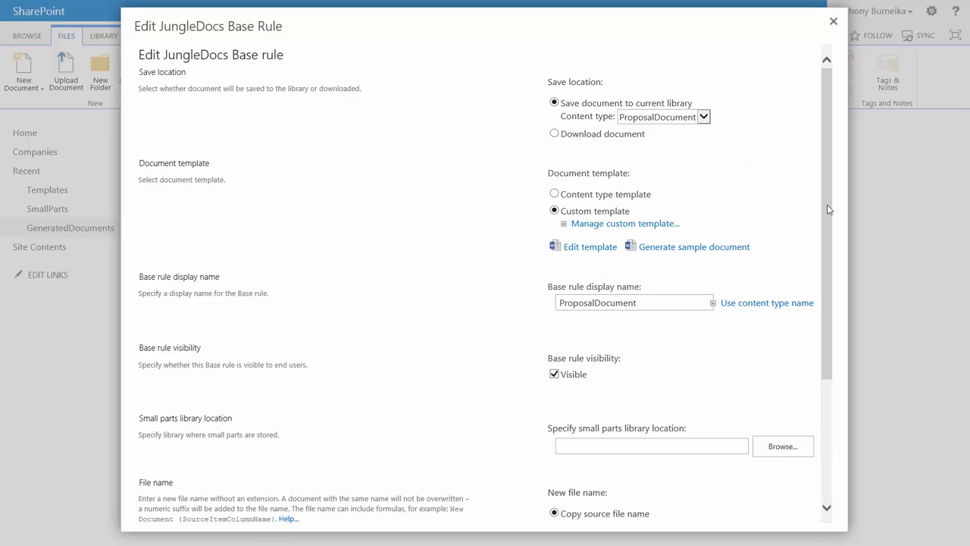
Set the base rule's small parts library location to the SmallParts library under the Test site
drag(829, 209, 817, 363)
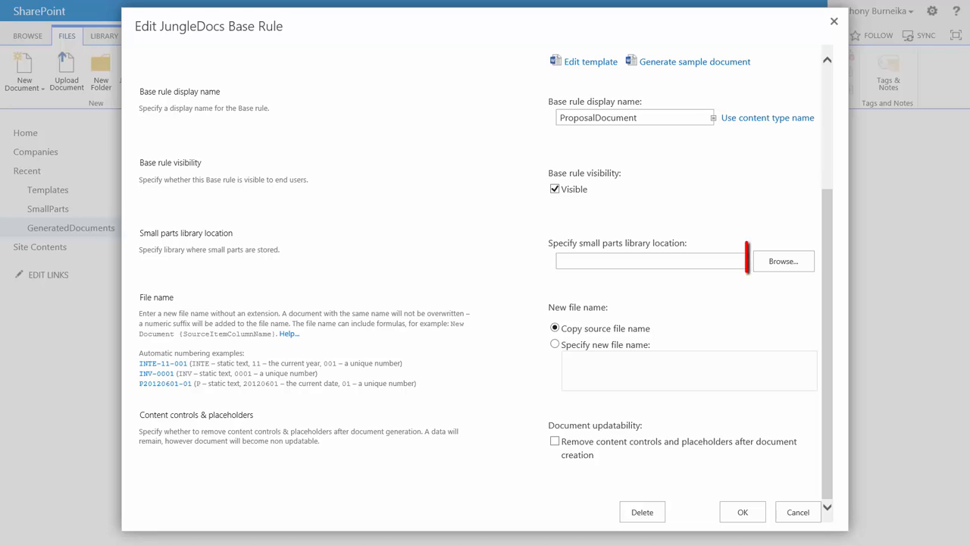
click(809, 263)
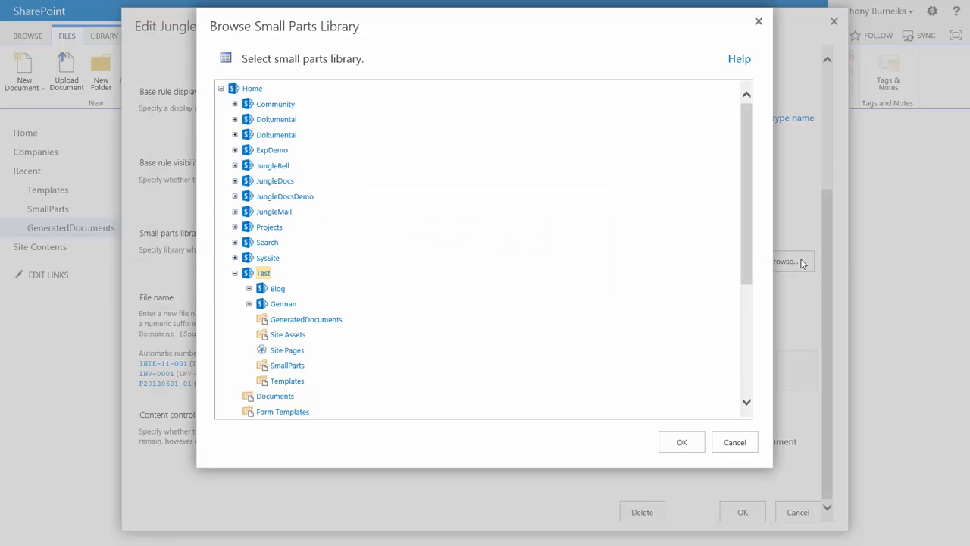
click(288, 365)
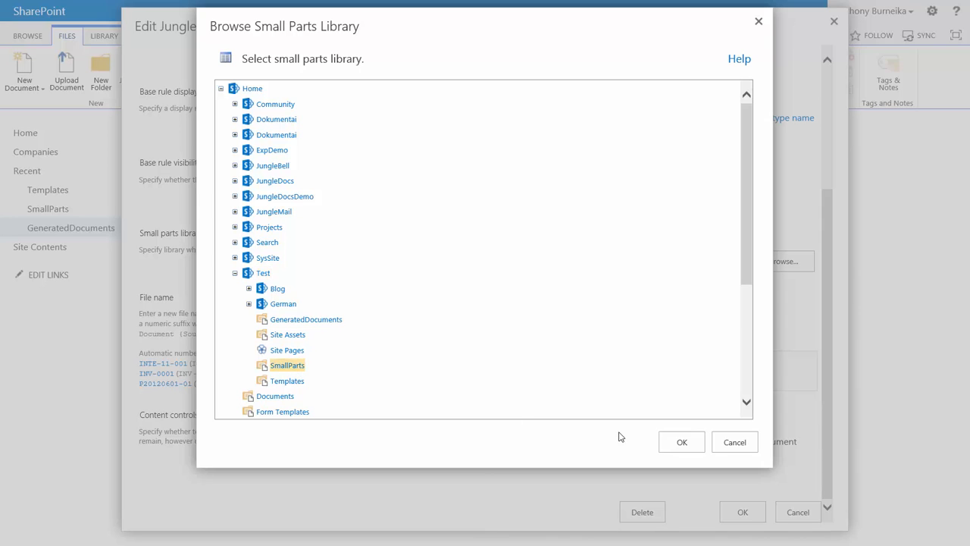
click(681, 442)
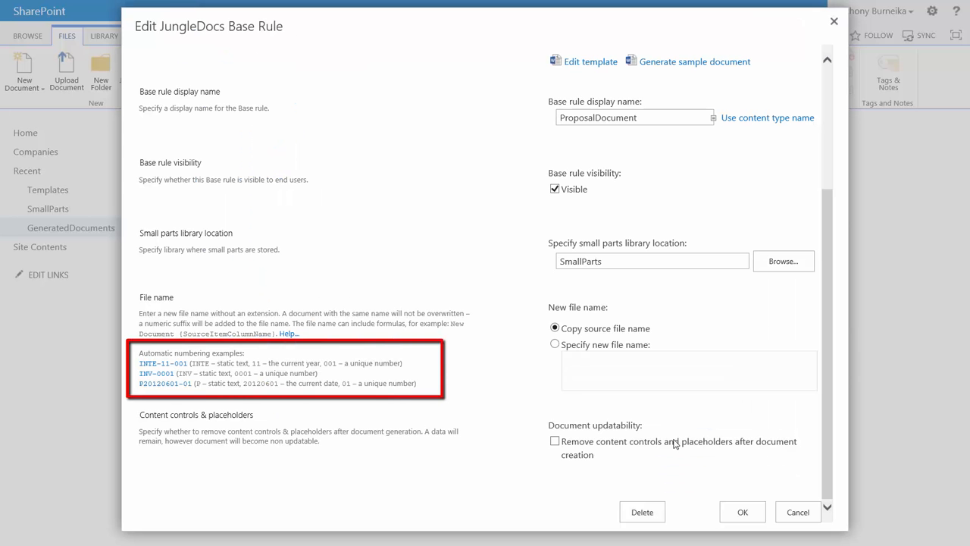
Specify a new file name from the INTE-11-001 numbering example, replace its INTE prefix with Proposal, and save the base rule
click(555, 344)
click(171, 365)
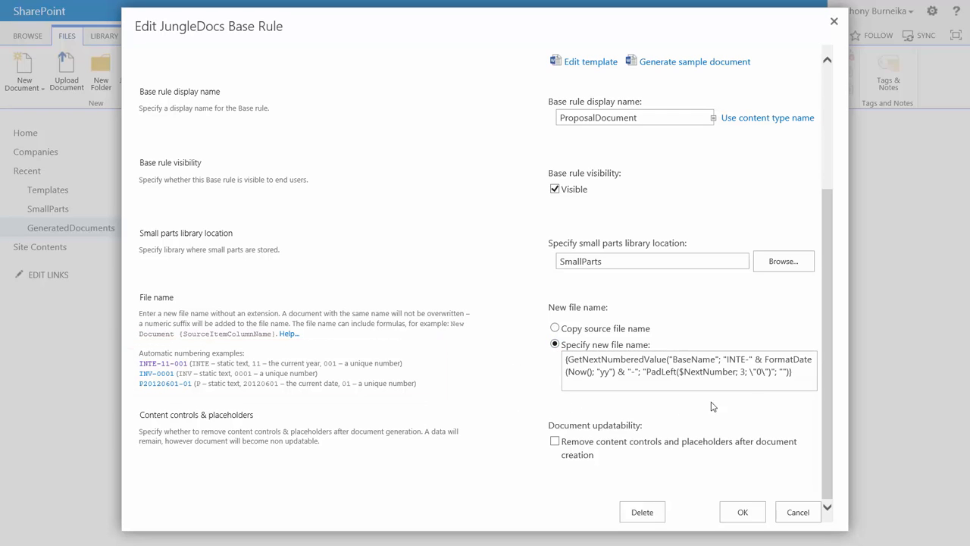
double_click(729, 359)
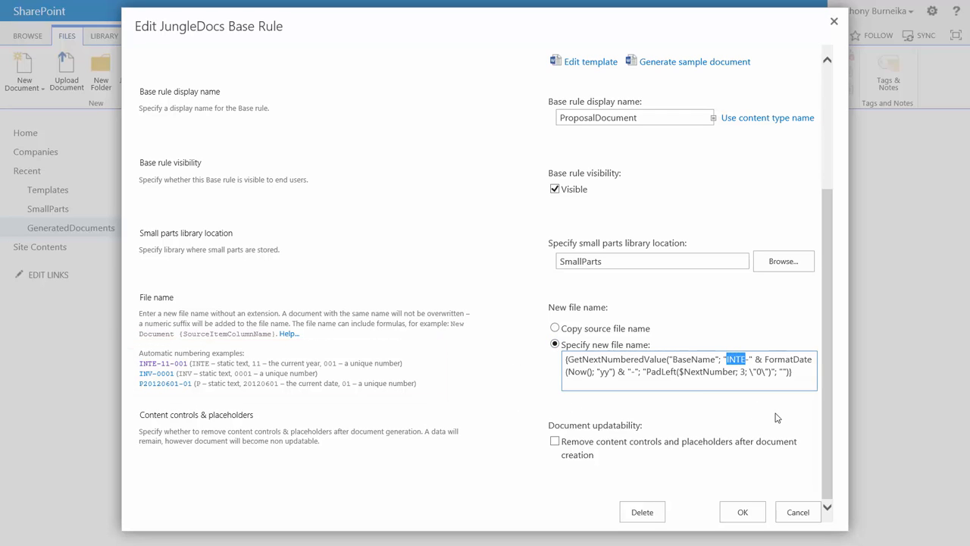
text(Proposal)
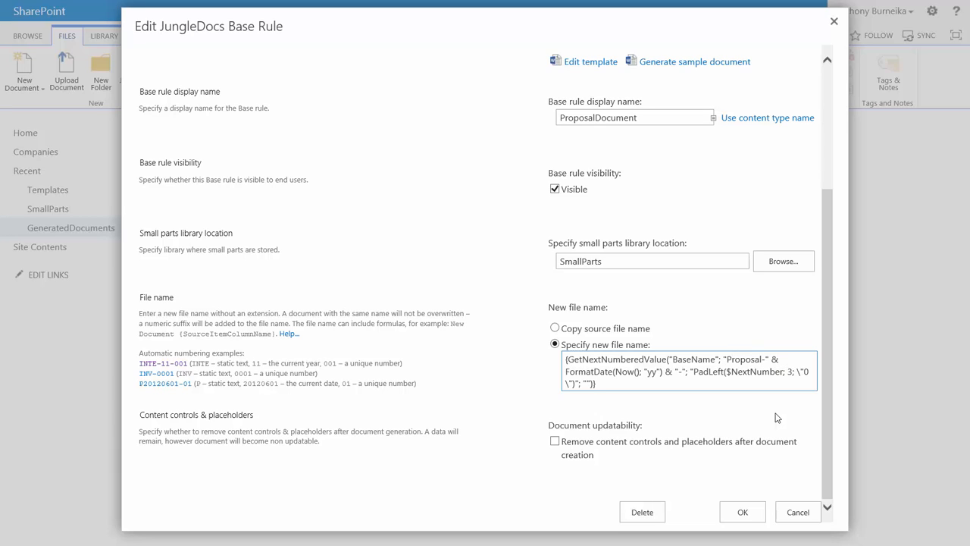
click(802, 486)
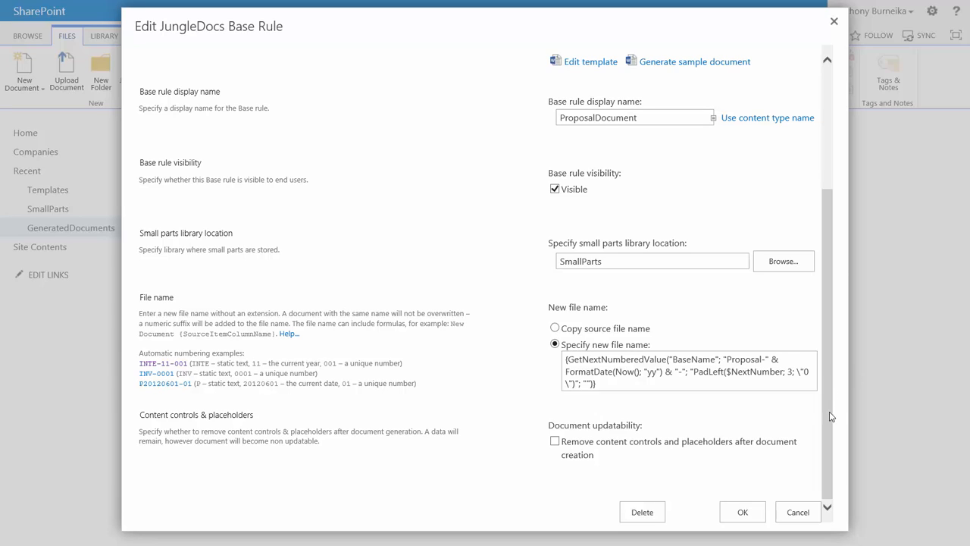
click(743, 512)
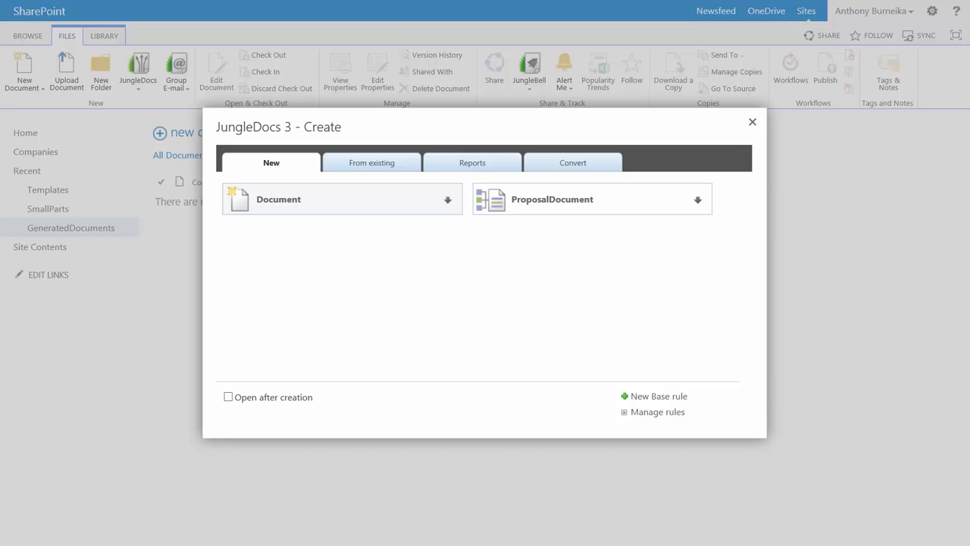
Reopen the ProposalDocument base rule and open its custom template, JungleDoc Proposal.docx, for editing in Word
click(707, 203)
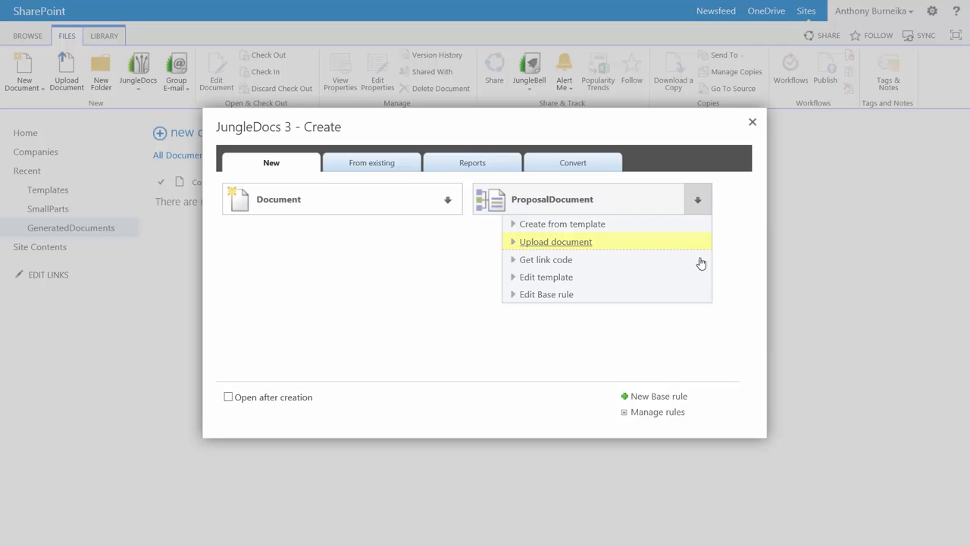
click(547, 294)
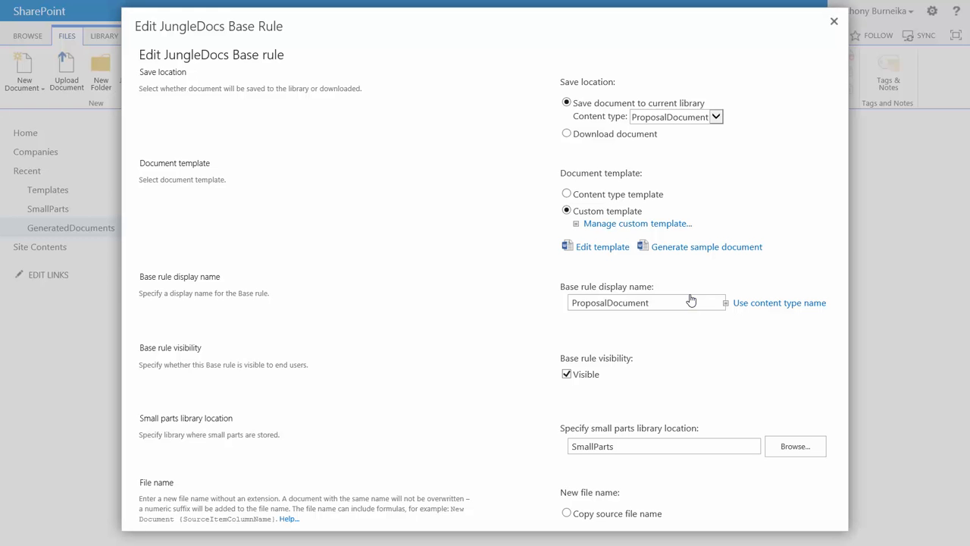
click(610, 253)
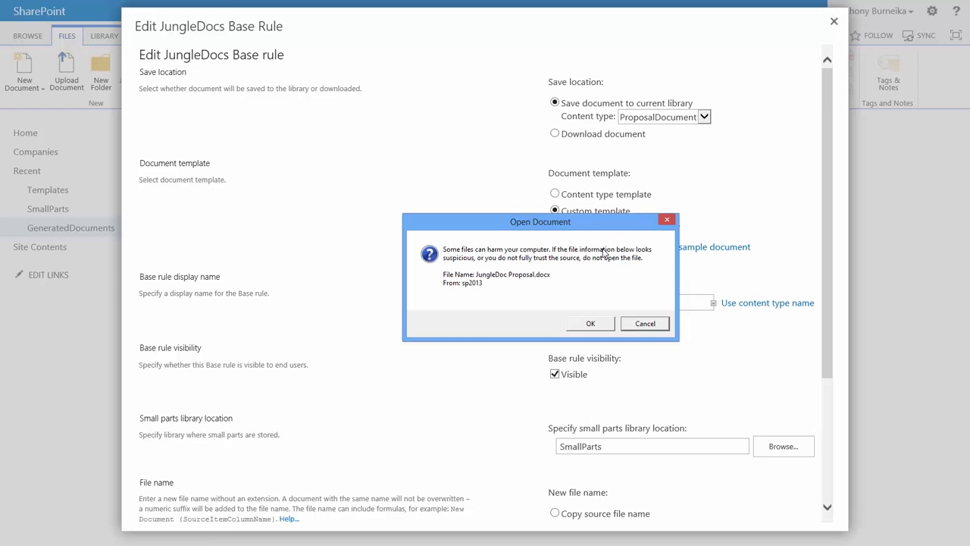
click(601, 324)
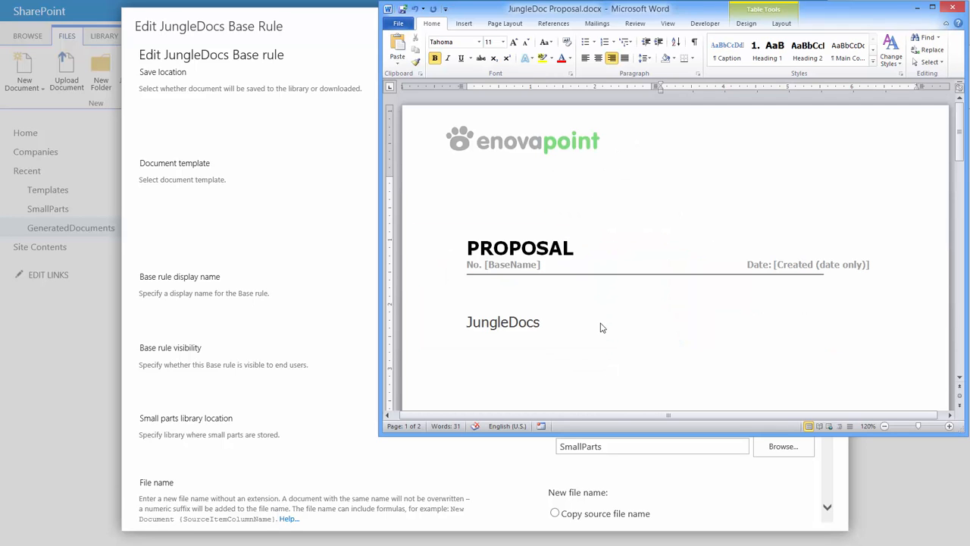
Generate the base rule's sample document, open it in Word beside the proposal template, and enable editing
click(916, 8)
click(724, 248)
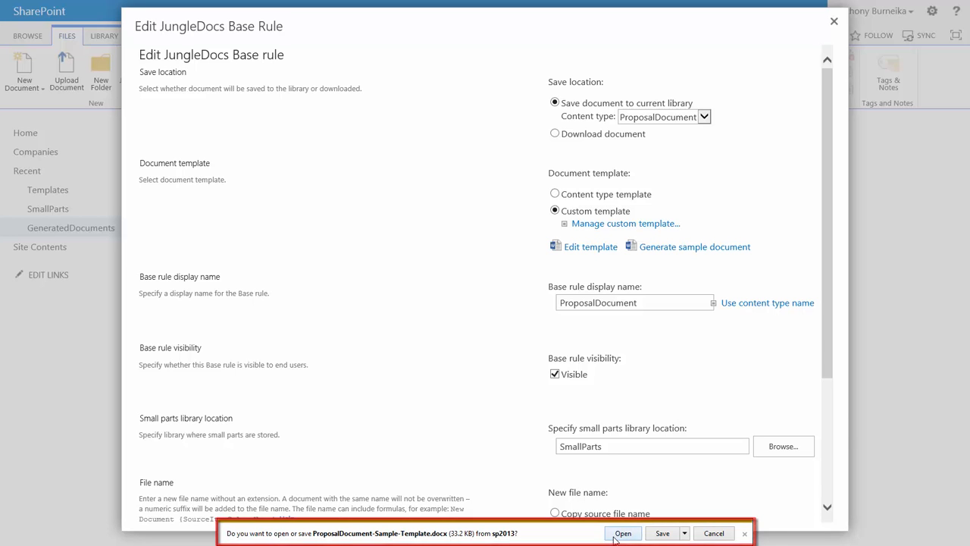
click(620, 533)
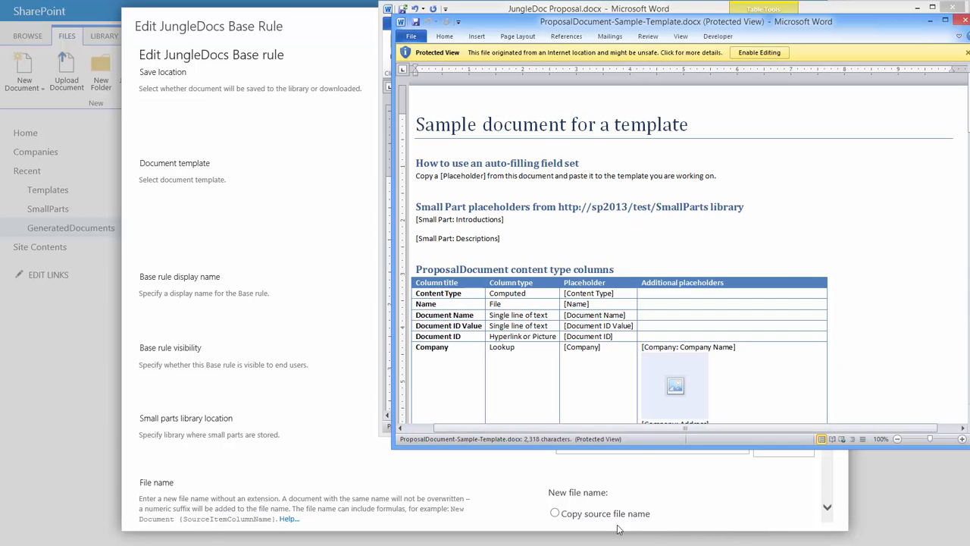
drag(746, 25, 356, 13)
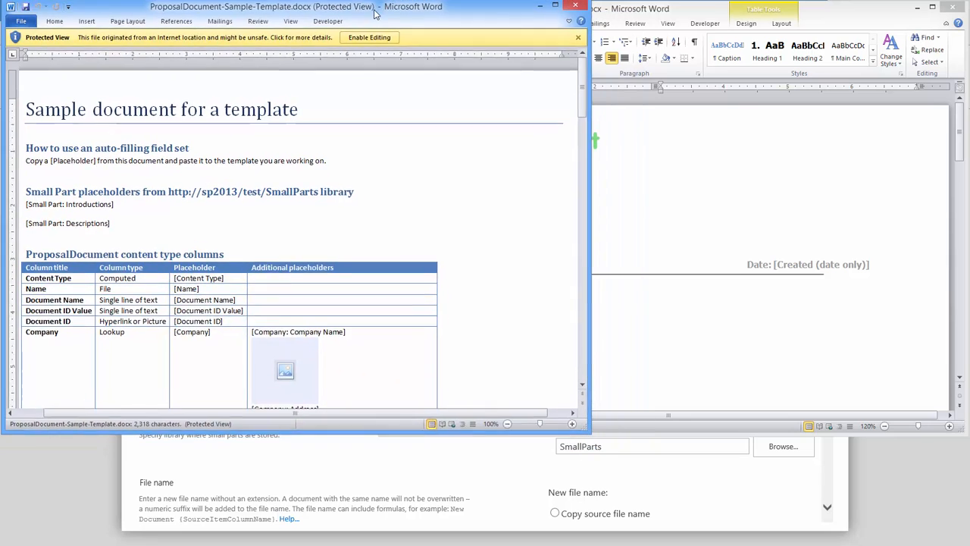
click(356, 37)
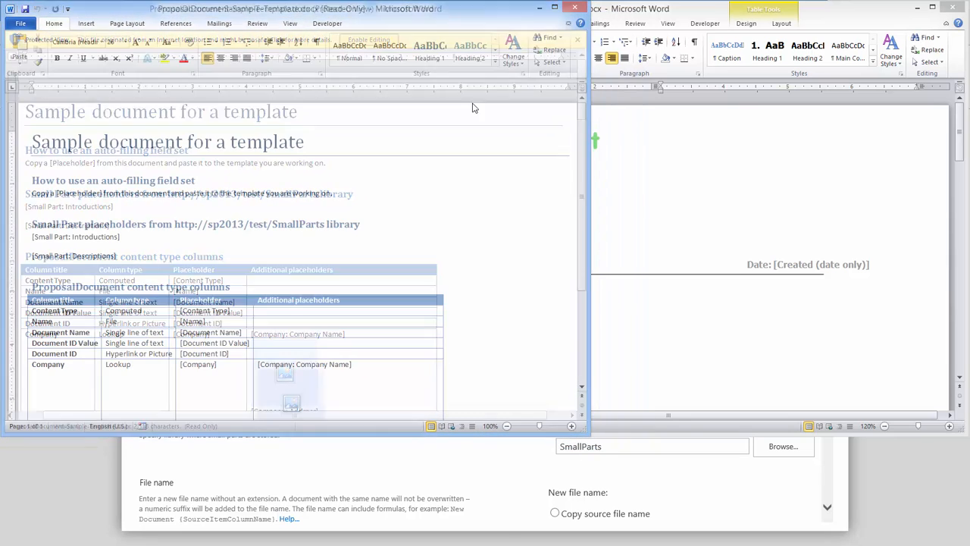
Replace the placeholder after "TO:" in the proposal with [Company: Company Name] copied from the sample document, matching the surrounding bold formatting
drag(583, 122, 582, 143)
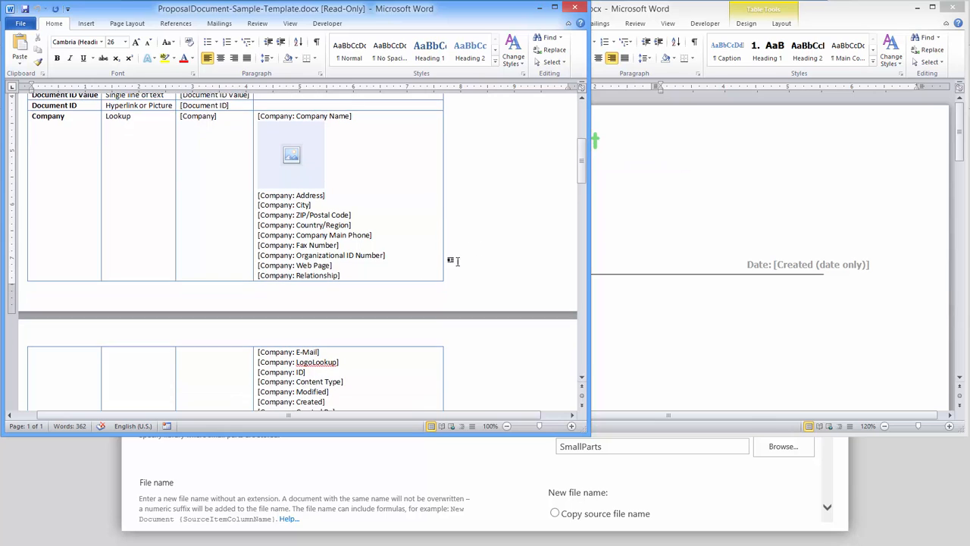
click(289, 114)
click(290, 111)
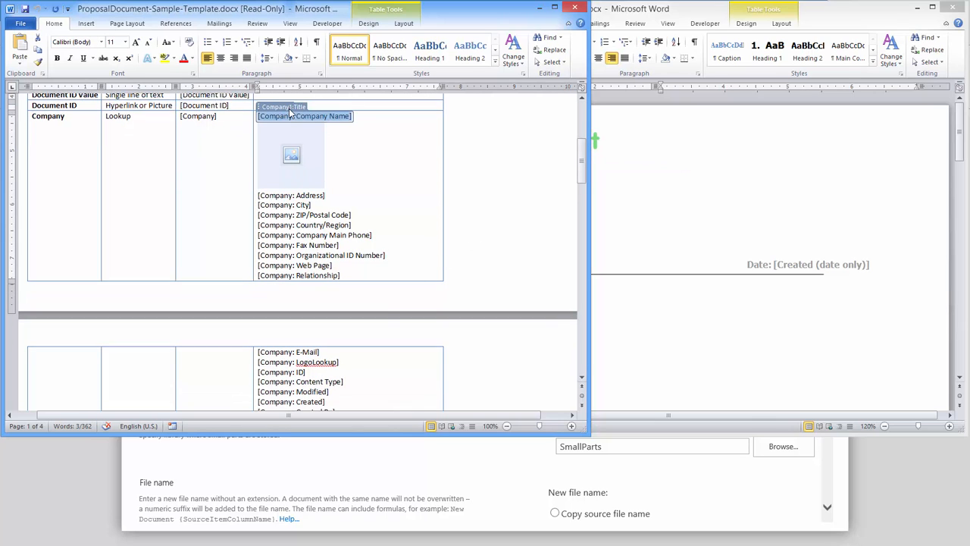
click(781, 209)
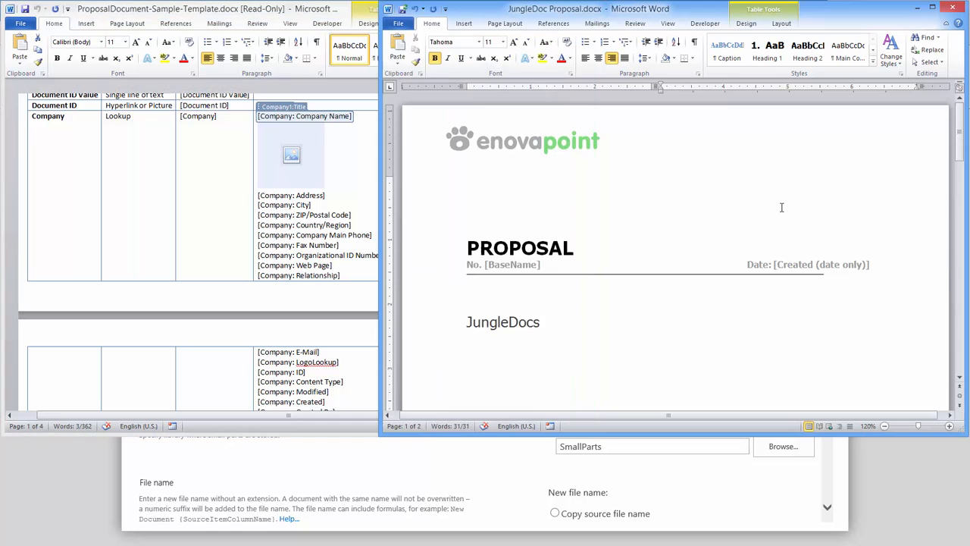
scroll(778, 206, down, 7)
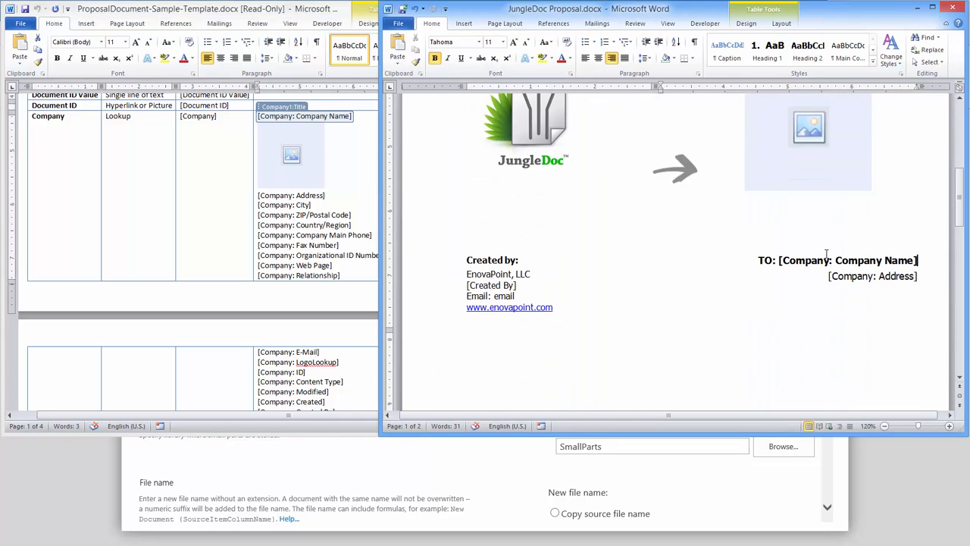
click(818, 250)
key(ctrl+c)
key(Delete)
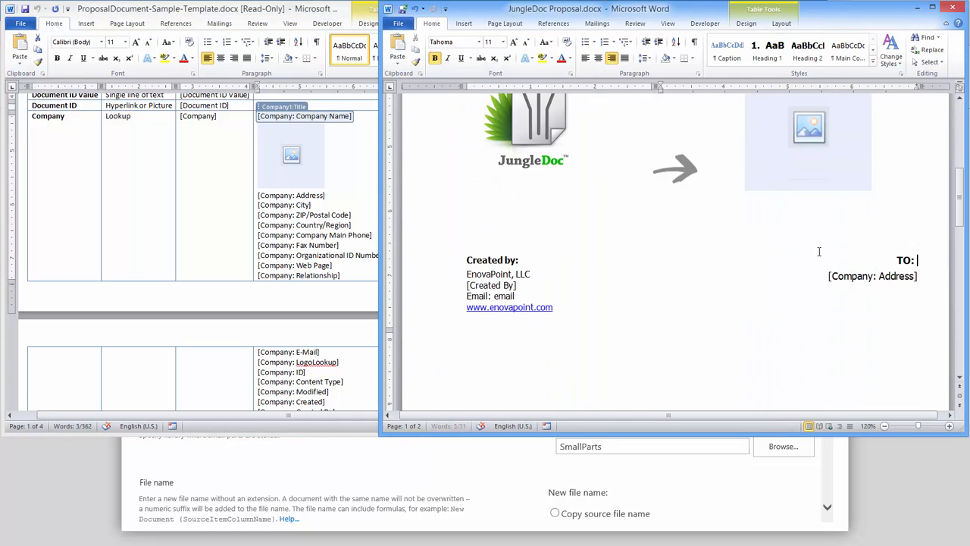
key(ctrl+v)
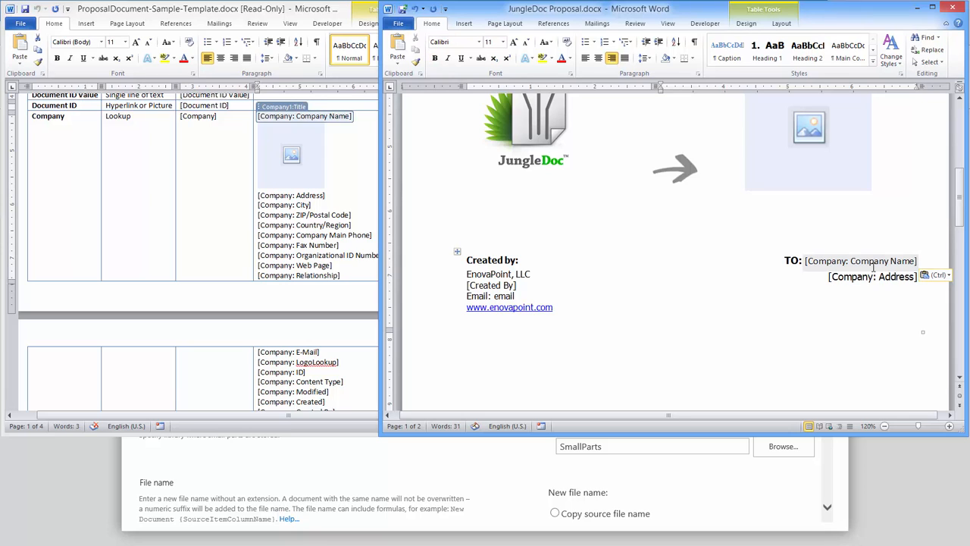
click(934, 275)
click(959, 301)
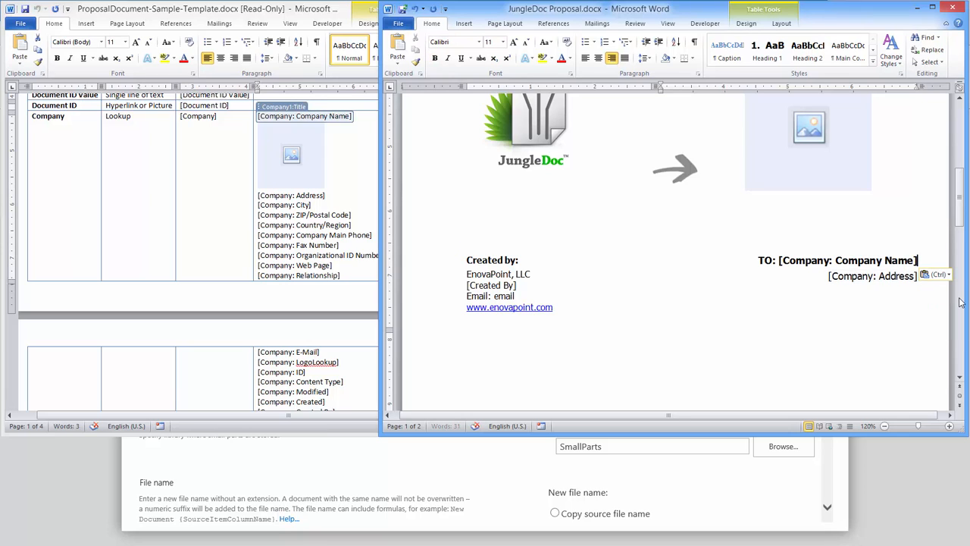
Review the small part placeholders on the proposal template's second page and save the template
click(933, 215)
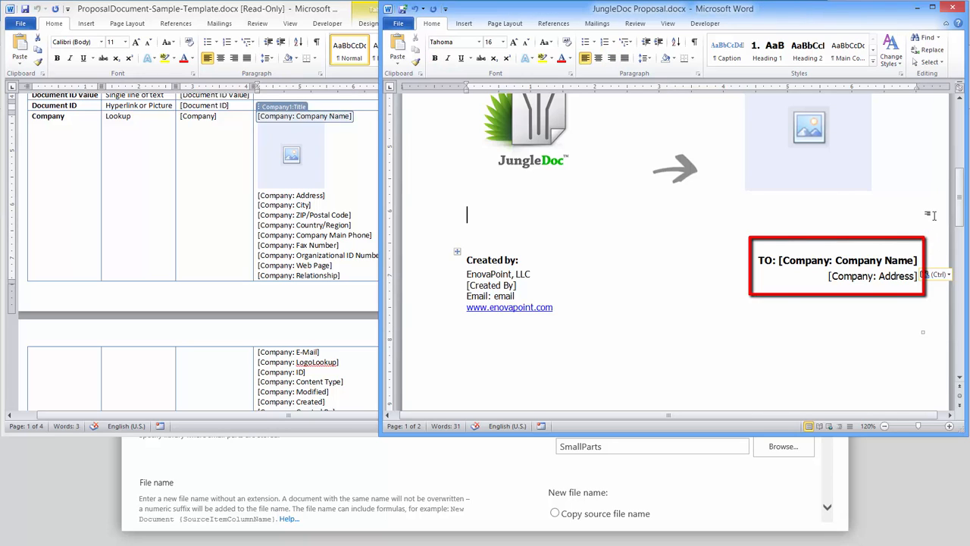
drag(960, 205, 964, 267)
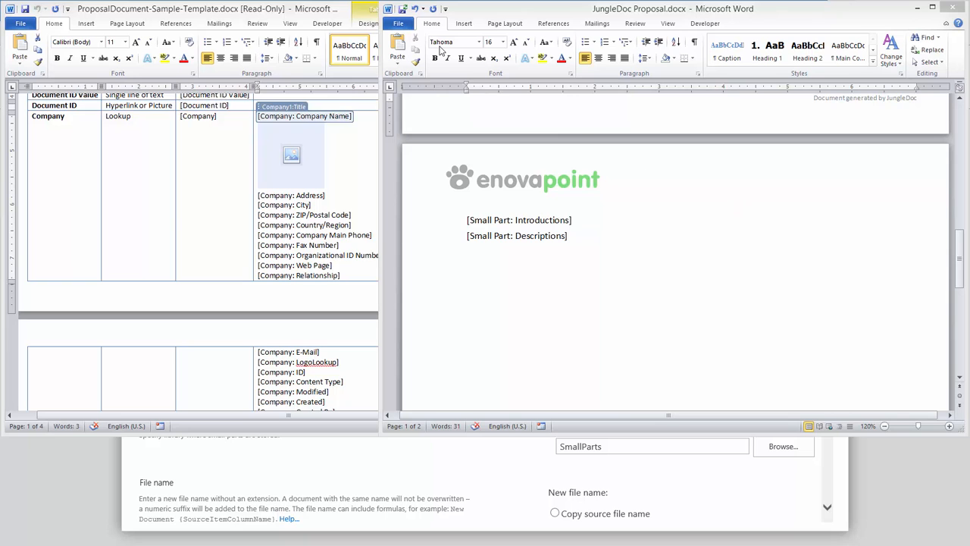
click(403, 9)
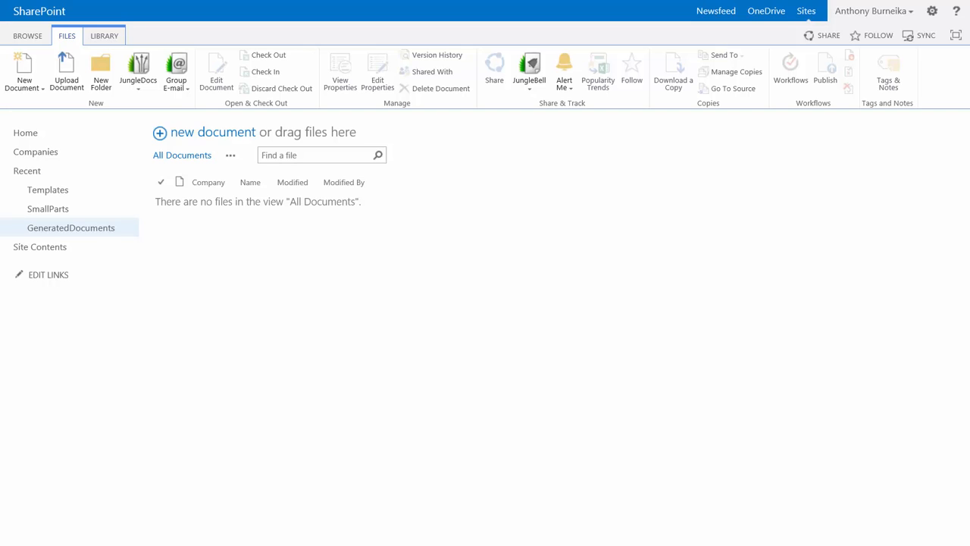
Create a new document in GeneratedDocuments from the ProposalDocument base rule, including the Introduction small part
click(141, 68)
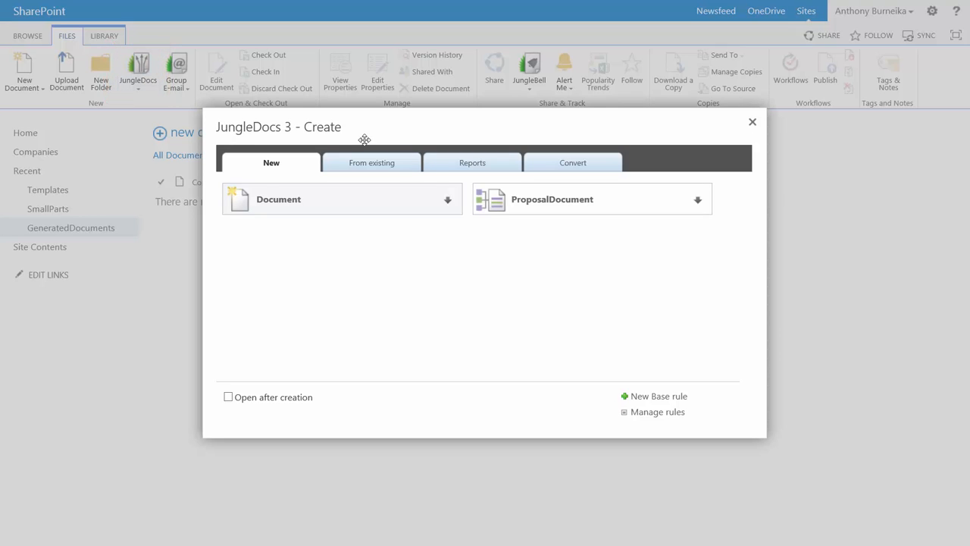
click(508, 201)
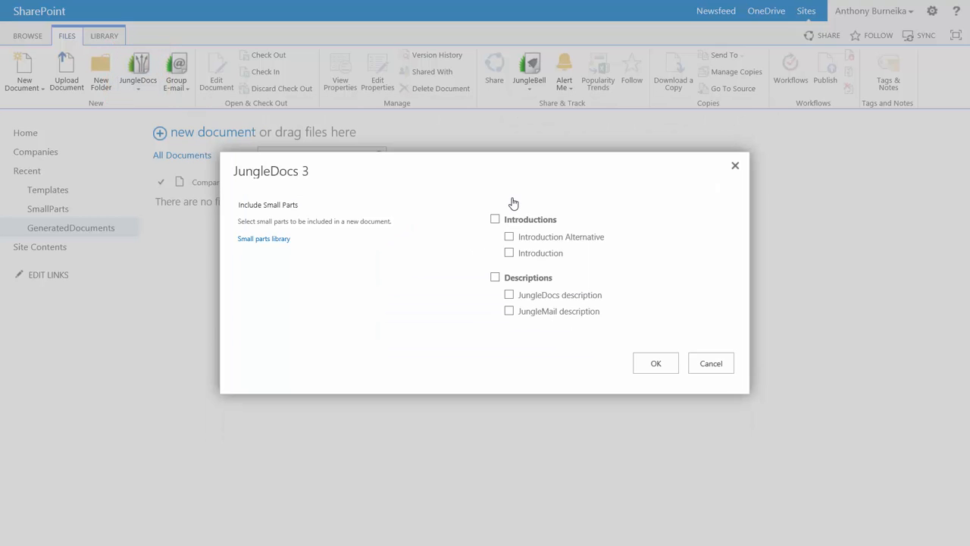
click(508, 253)
click(640, 363)
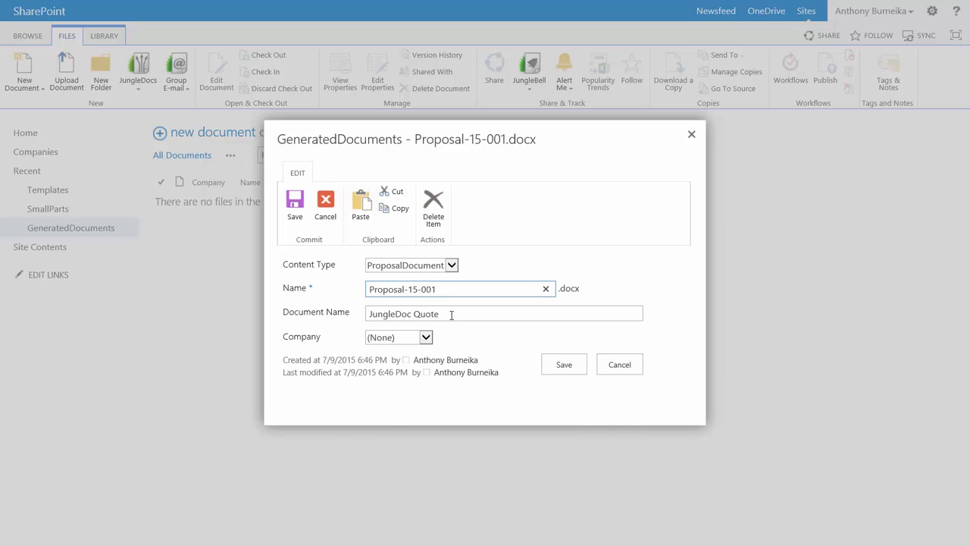
Assign Contoso, Ltd as the new proposal's company, save its properties, and review the generated document in Word through its last page
click(426, 337)
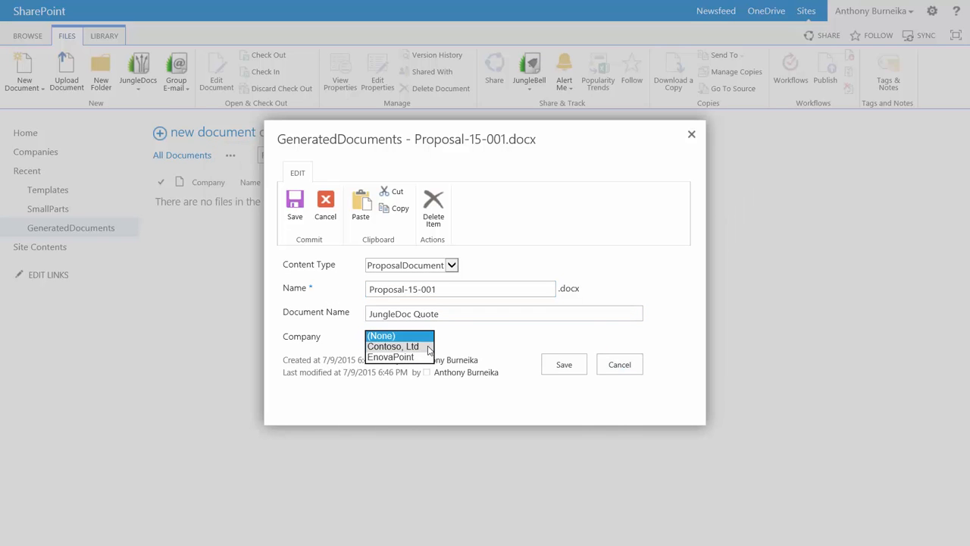
click(425, 347)
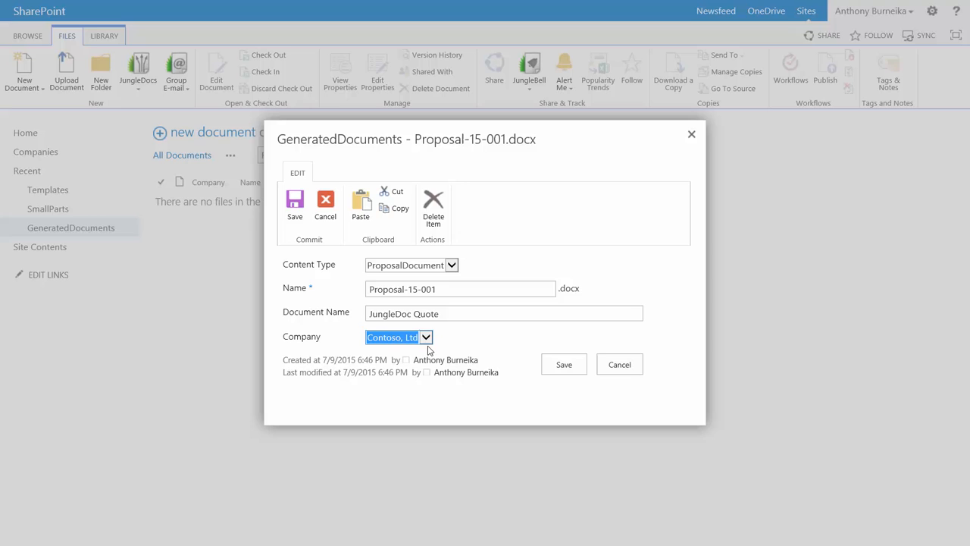
click(554, 366)
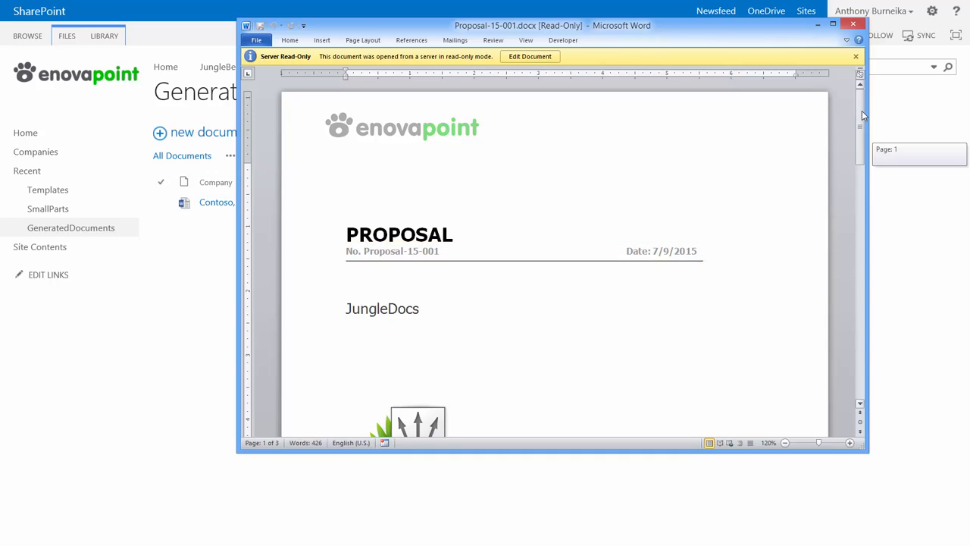
drag(861, 112, 862, 151)
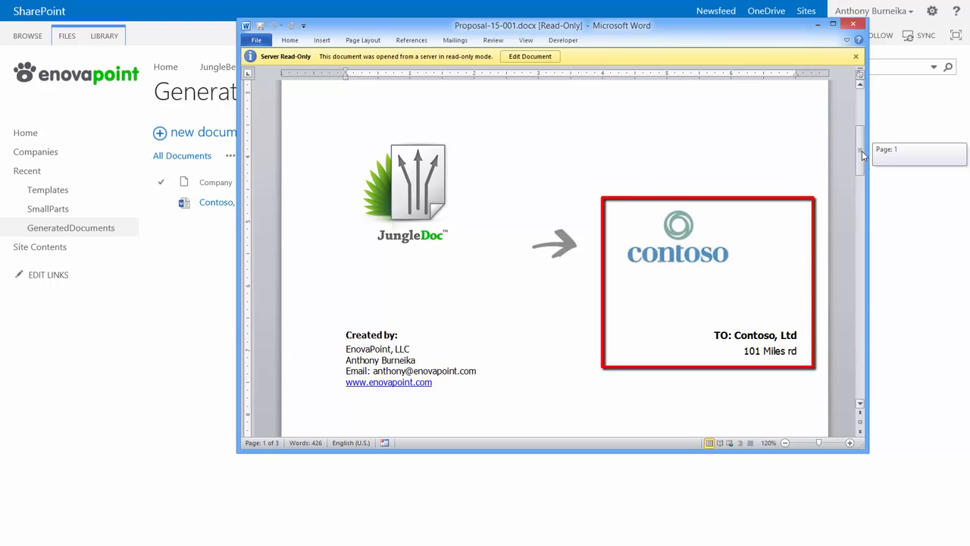
drag(861, 151, 870, 338)
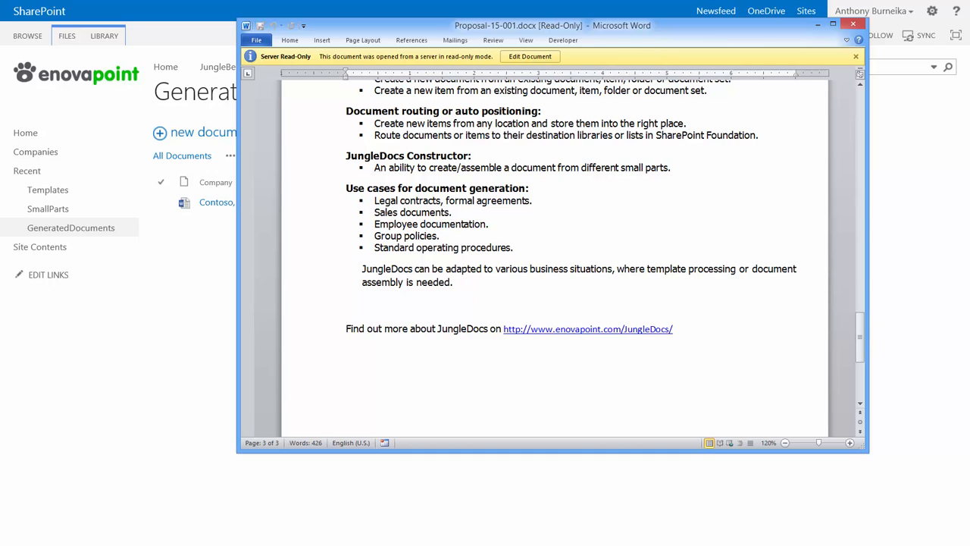